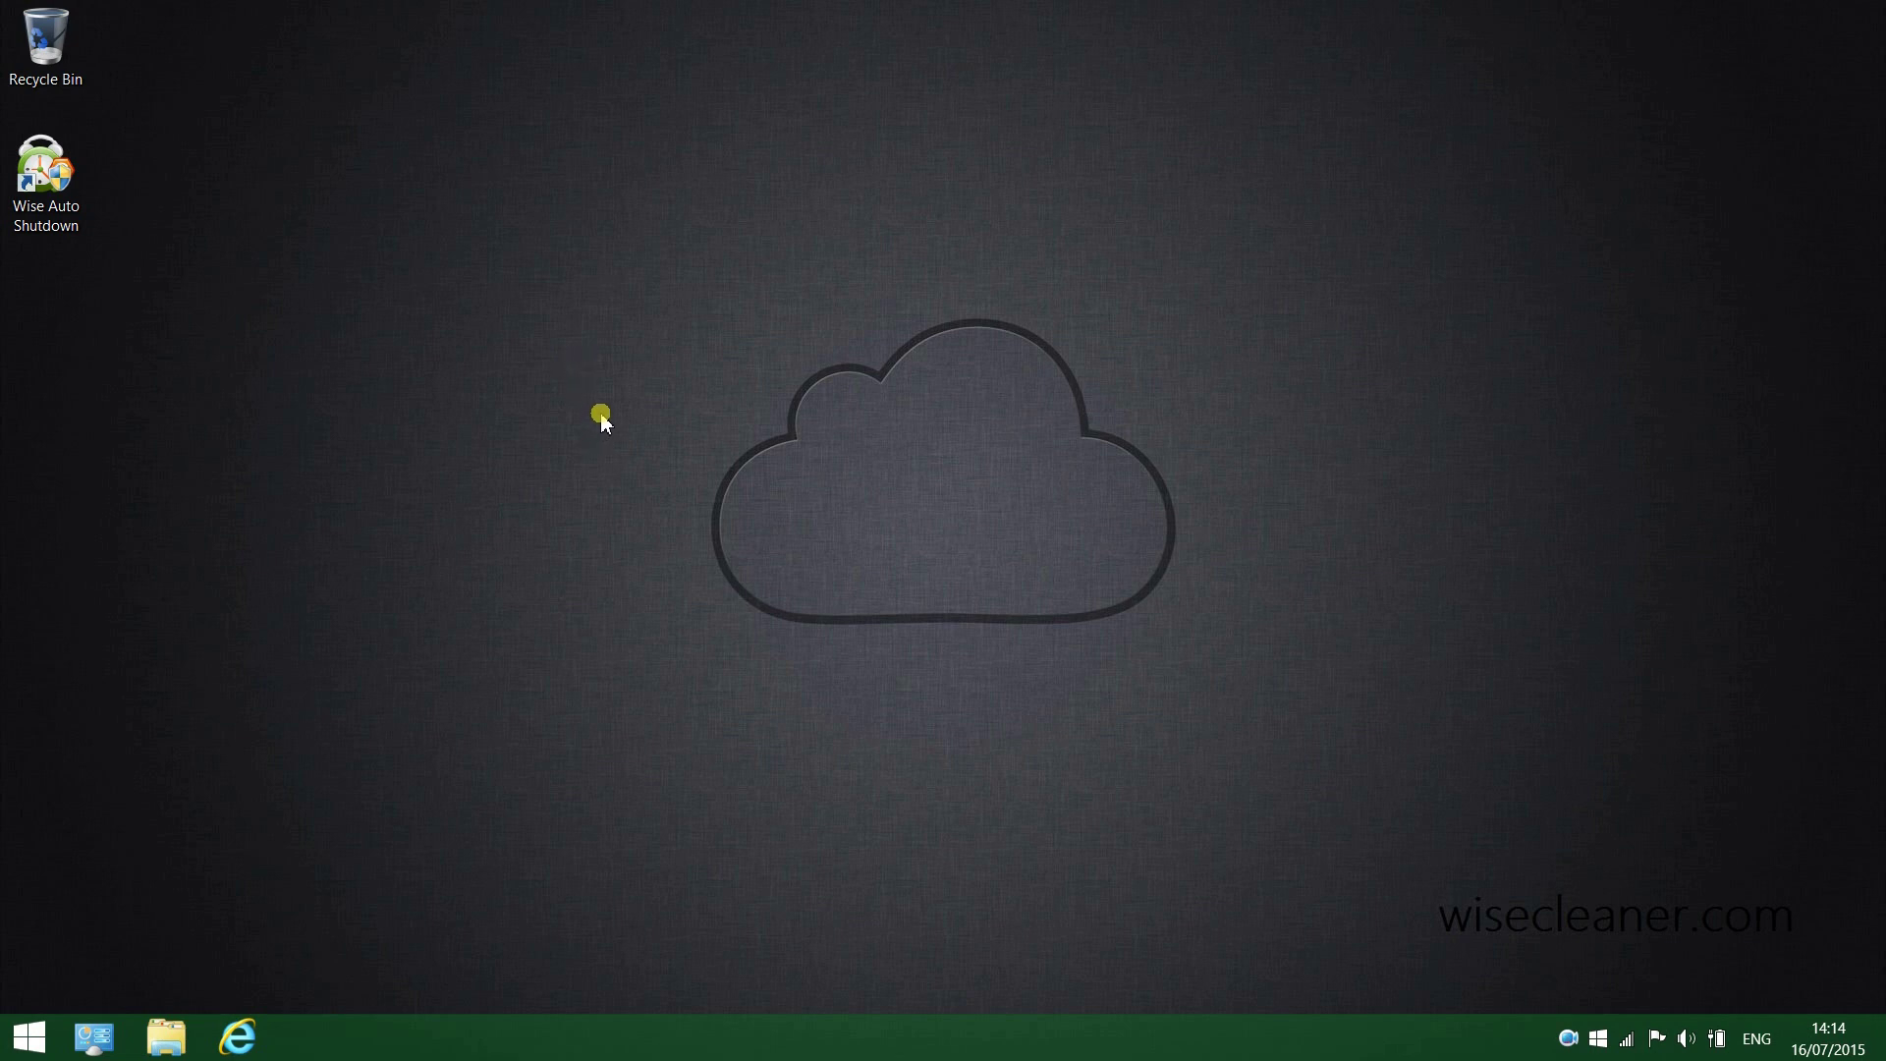
- Launch Wise Auto Shutdown from its desktop shortcut, showing the 20-minute shutdown task
left_click(53, 190)
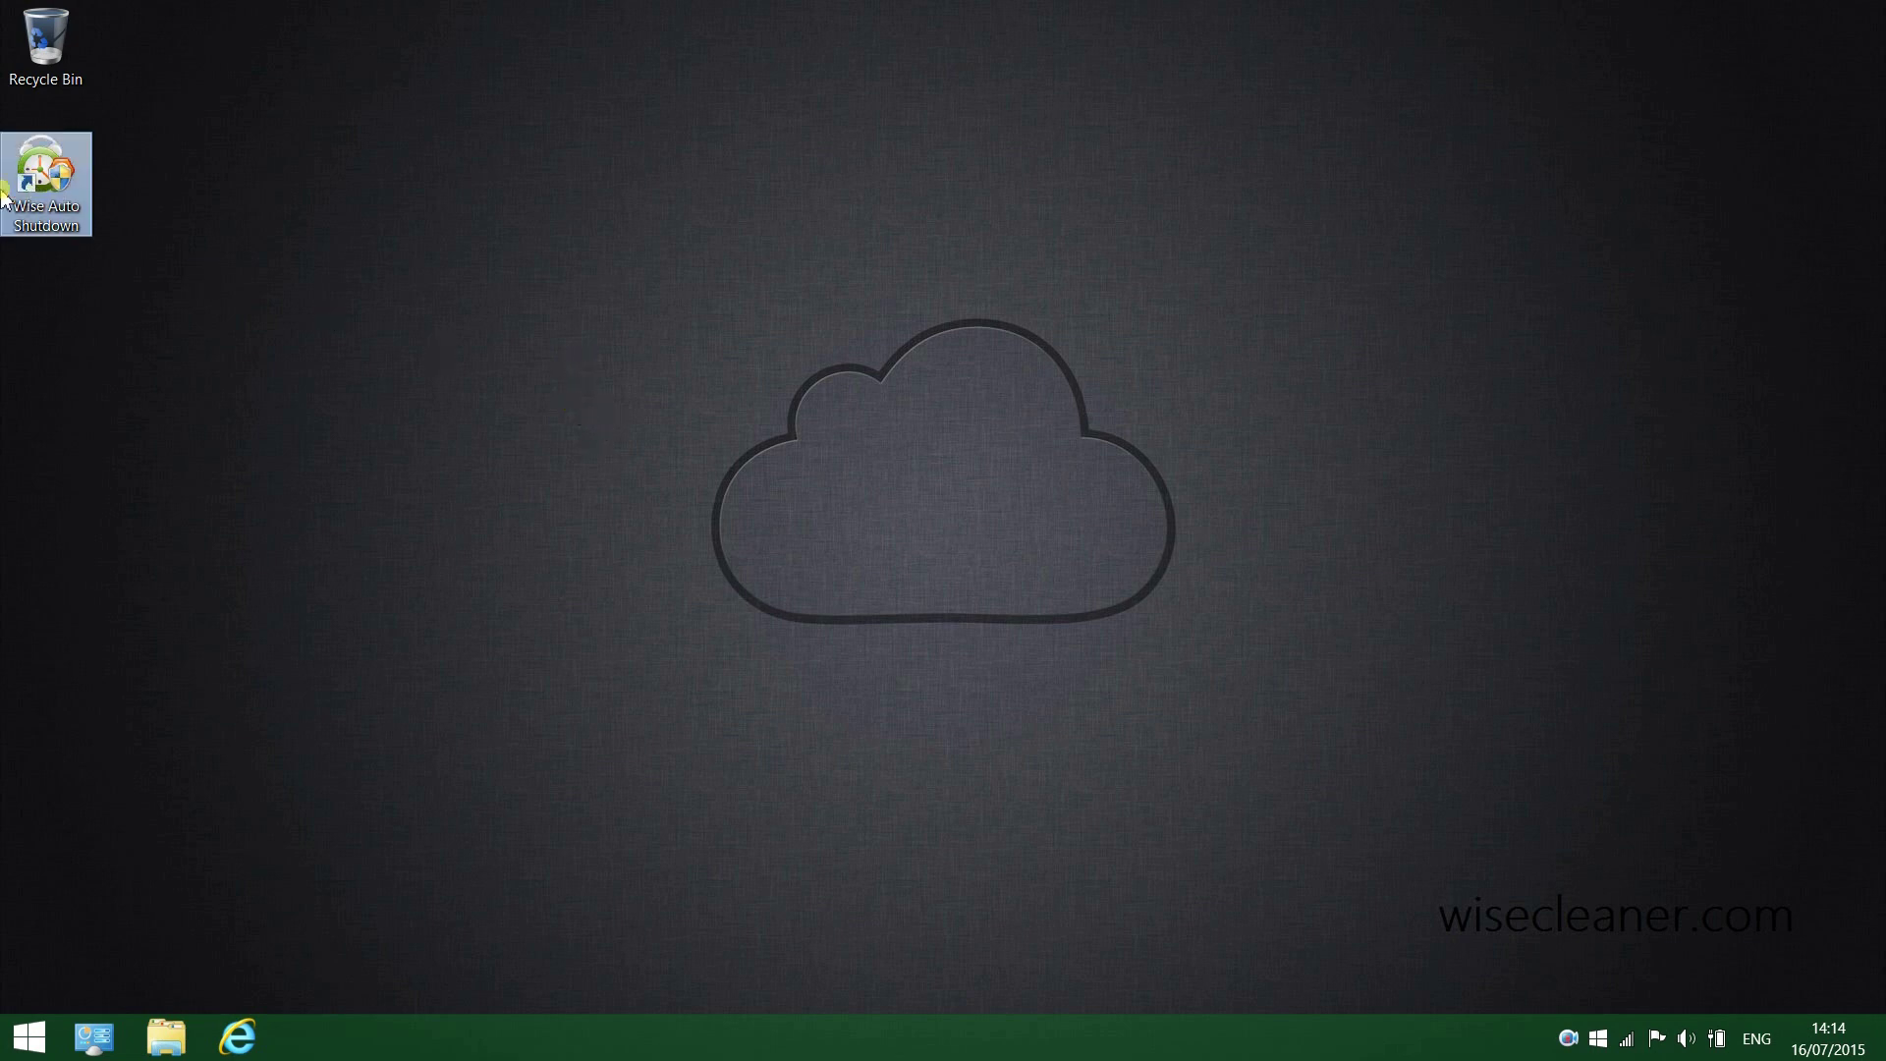
double_click(53, 189)
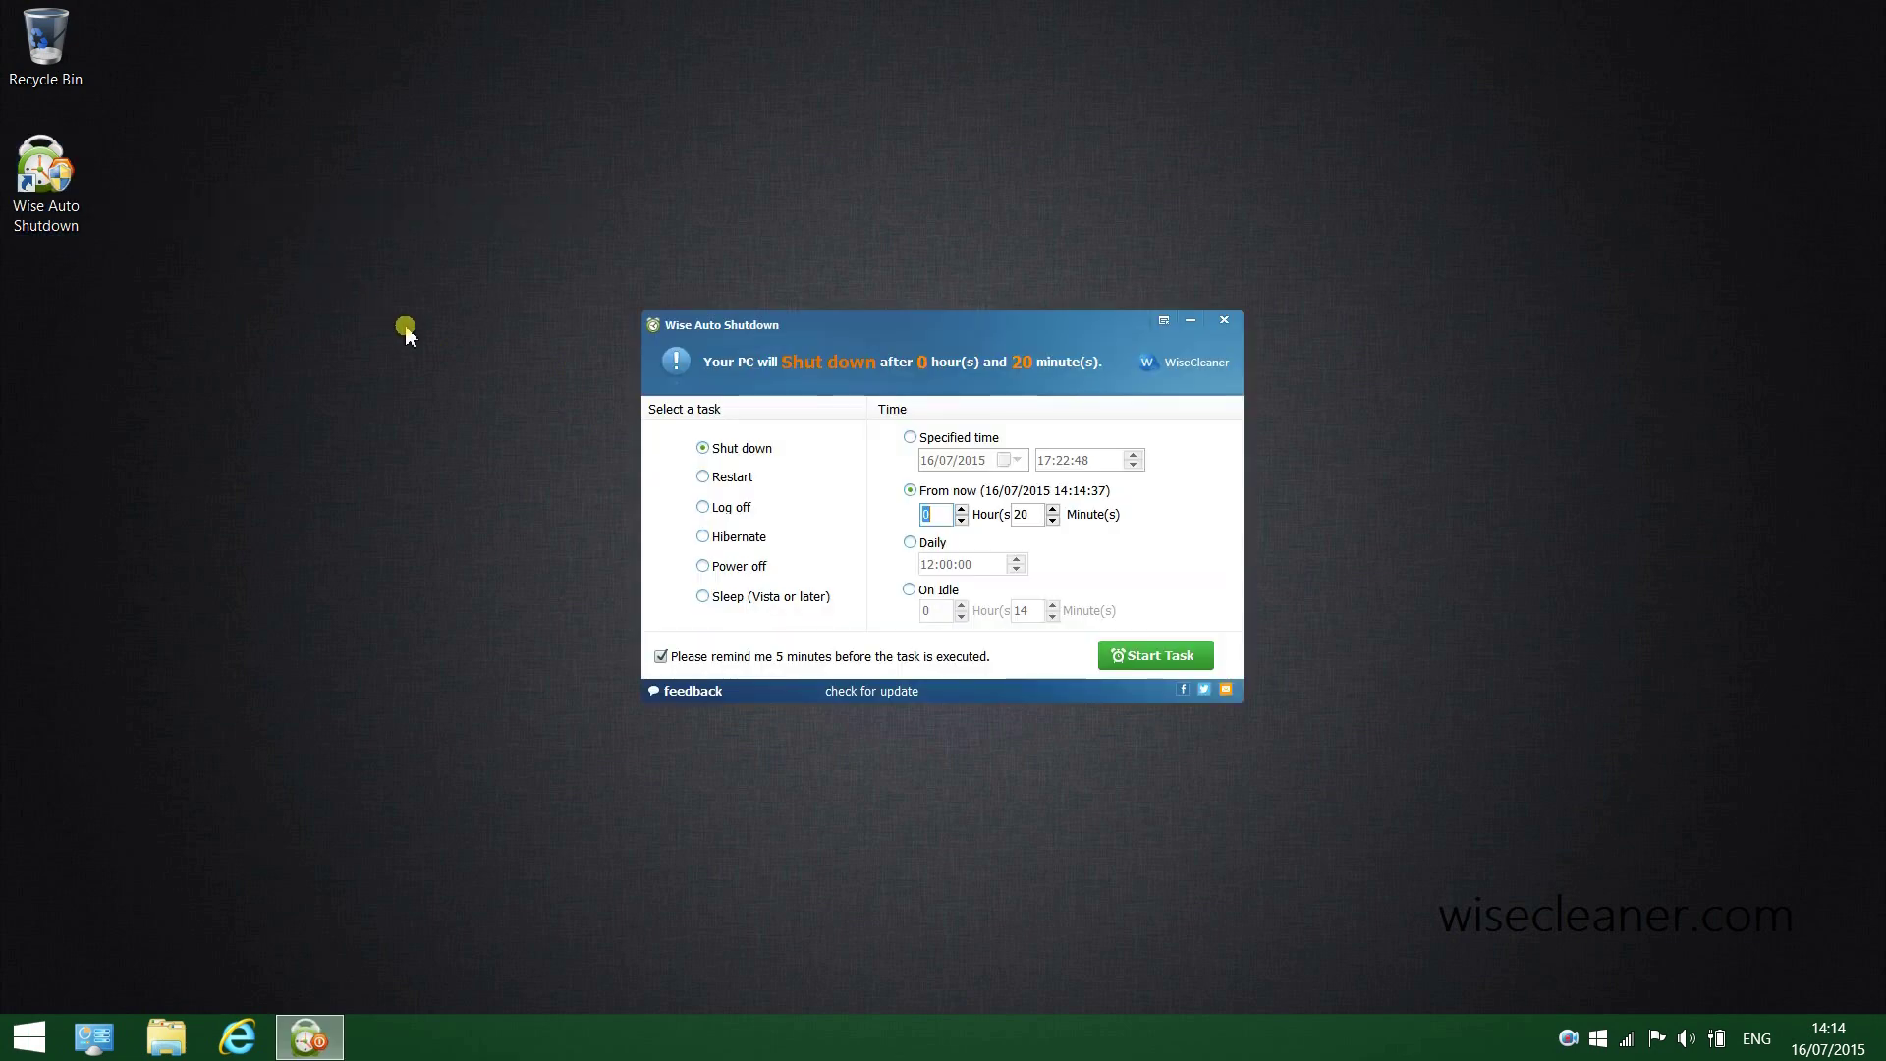
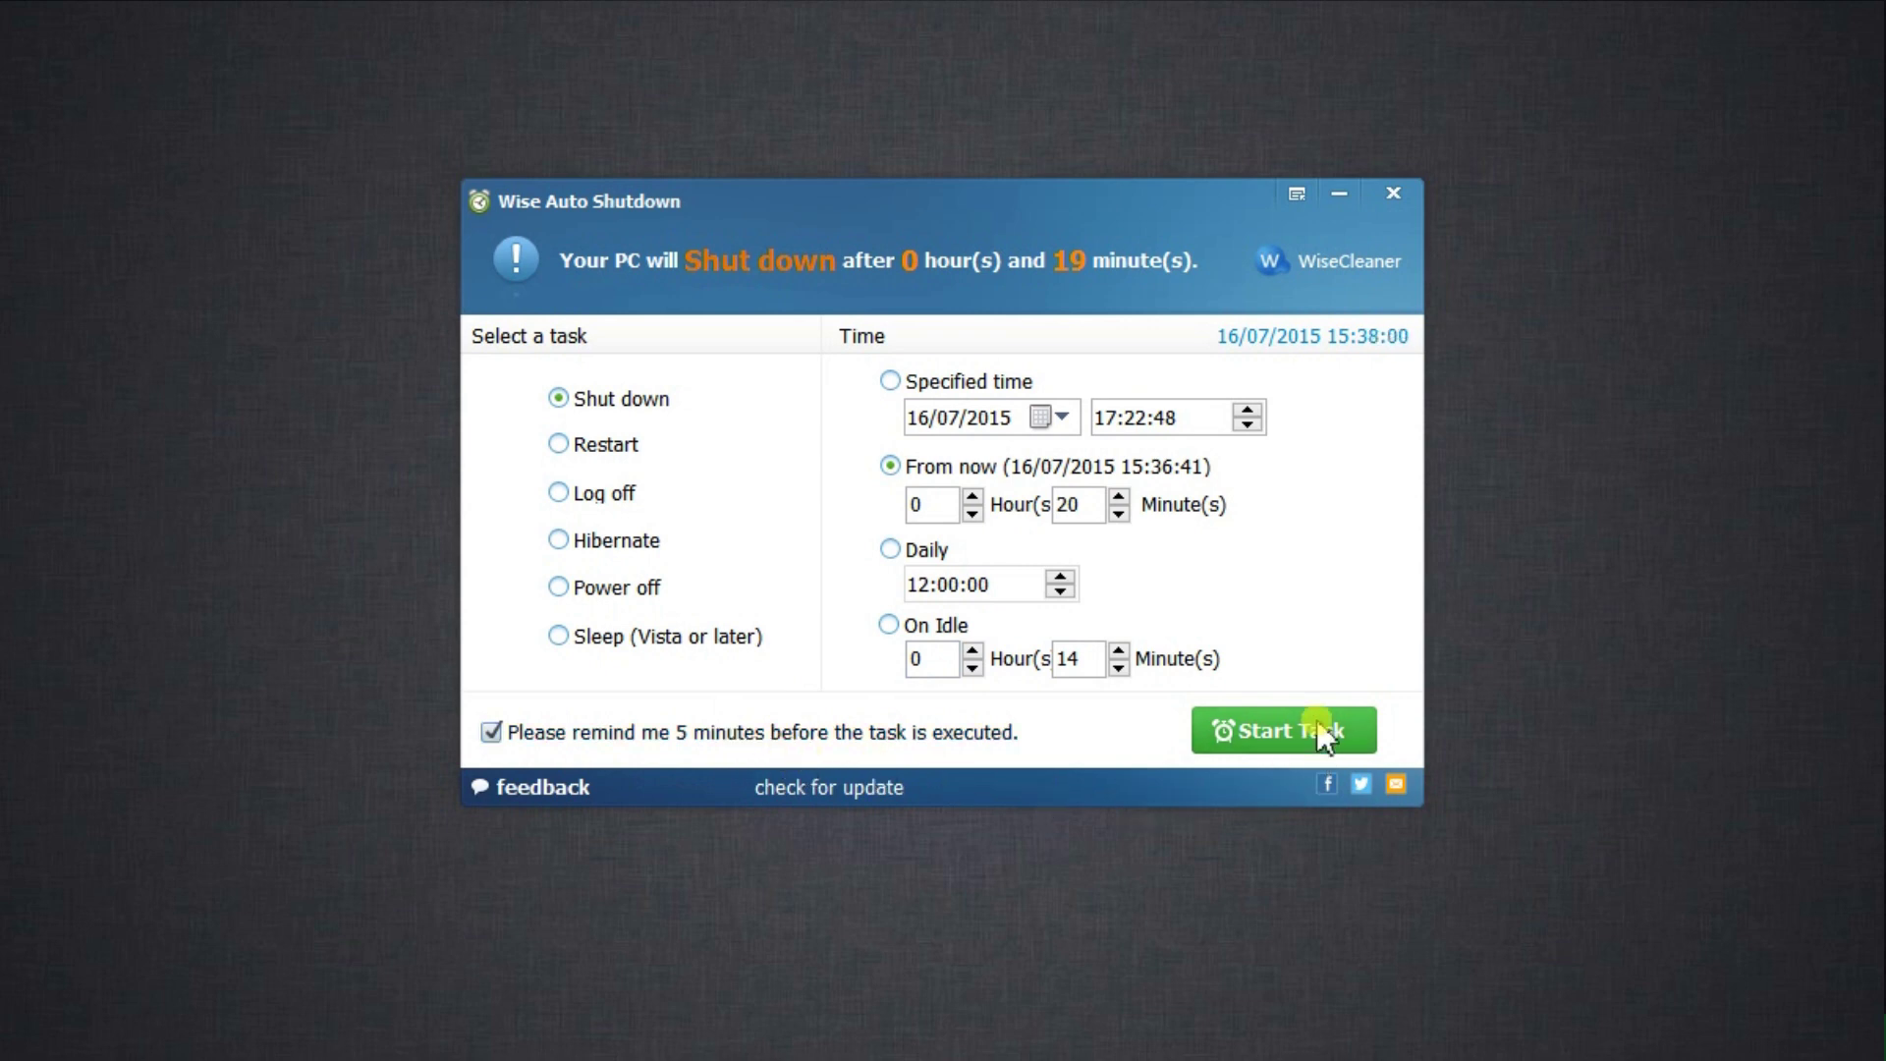
- Start the 20-minute shutdown task, confirm it, and accept the background-running notice
left_click(1274, 731)
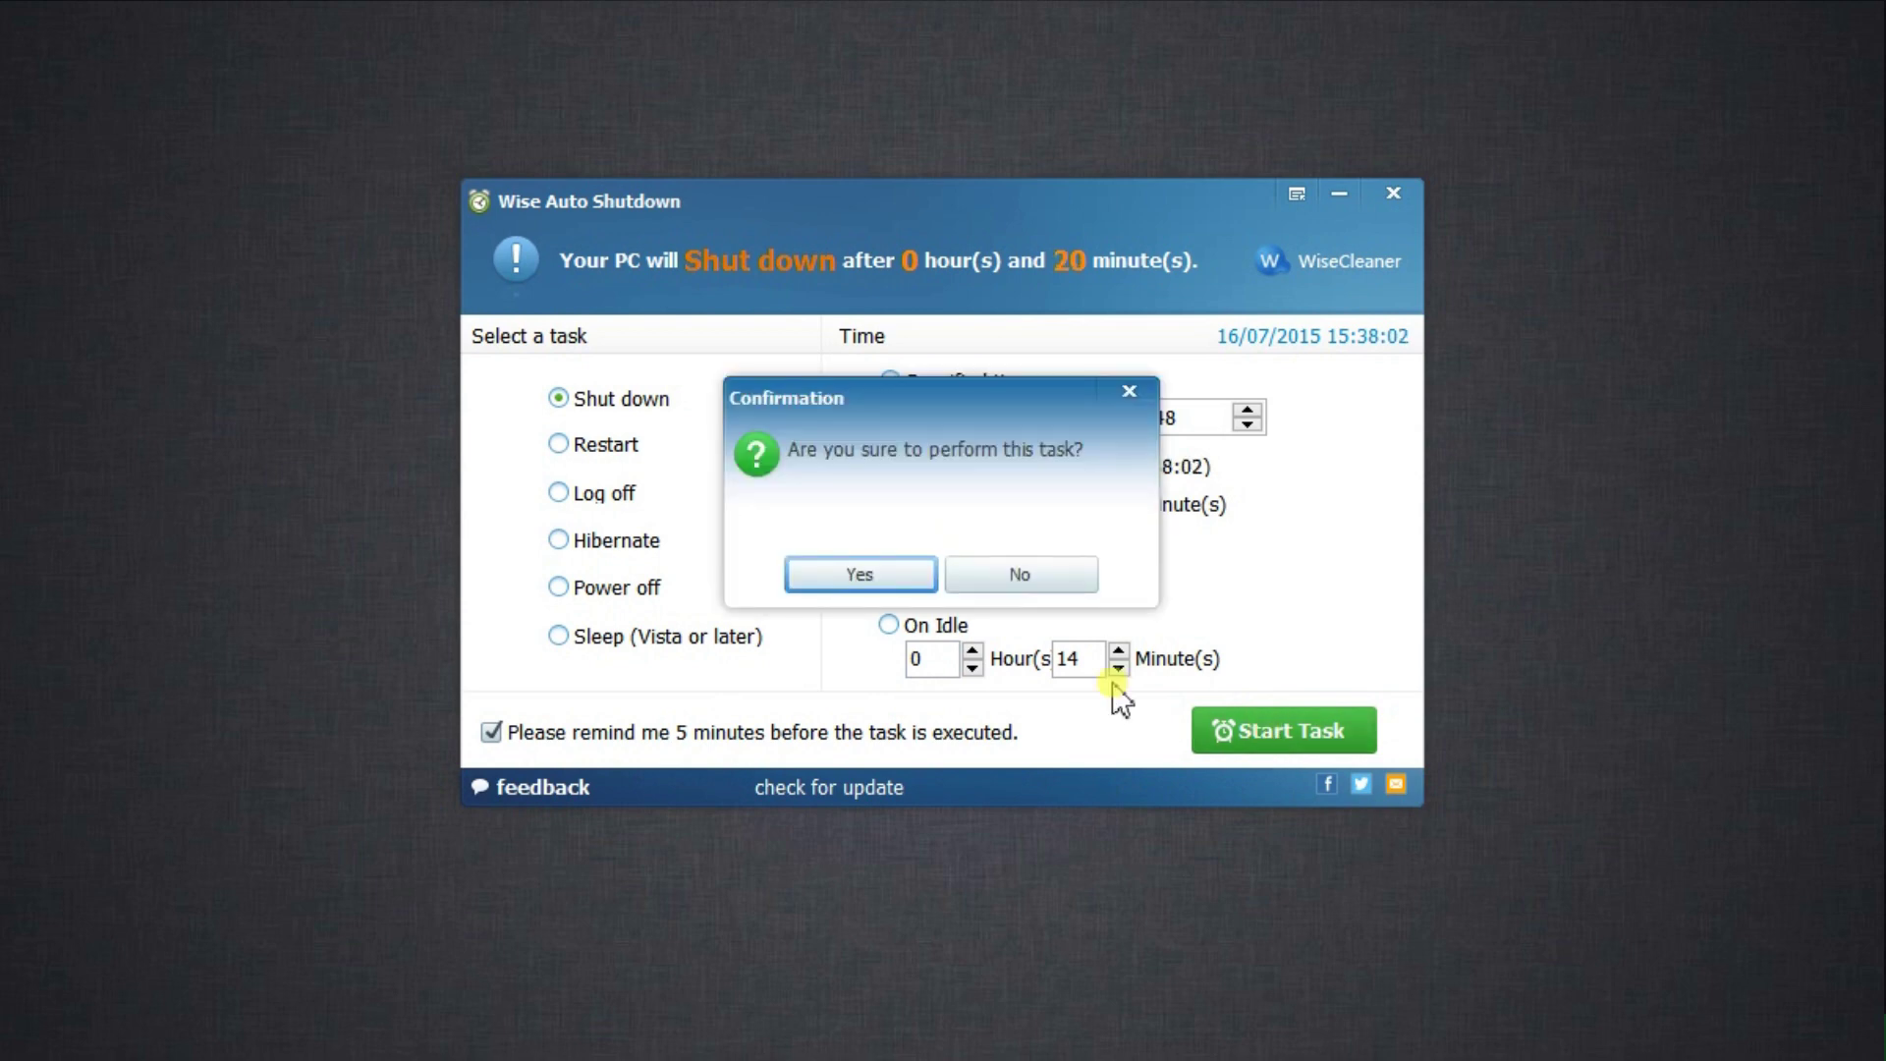
left_click(859, 574)
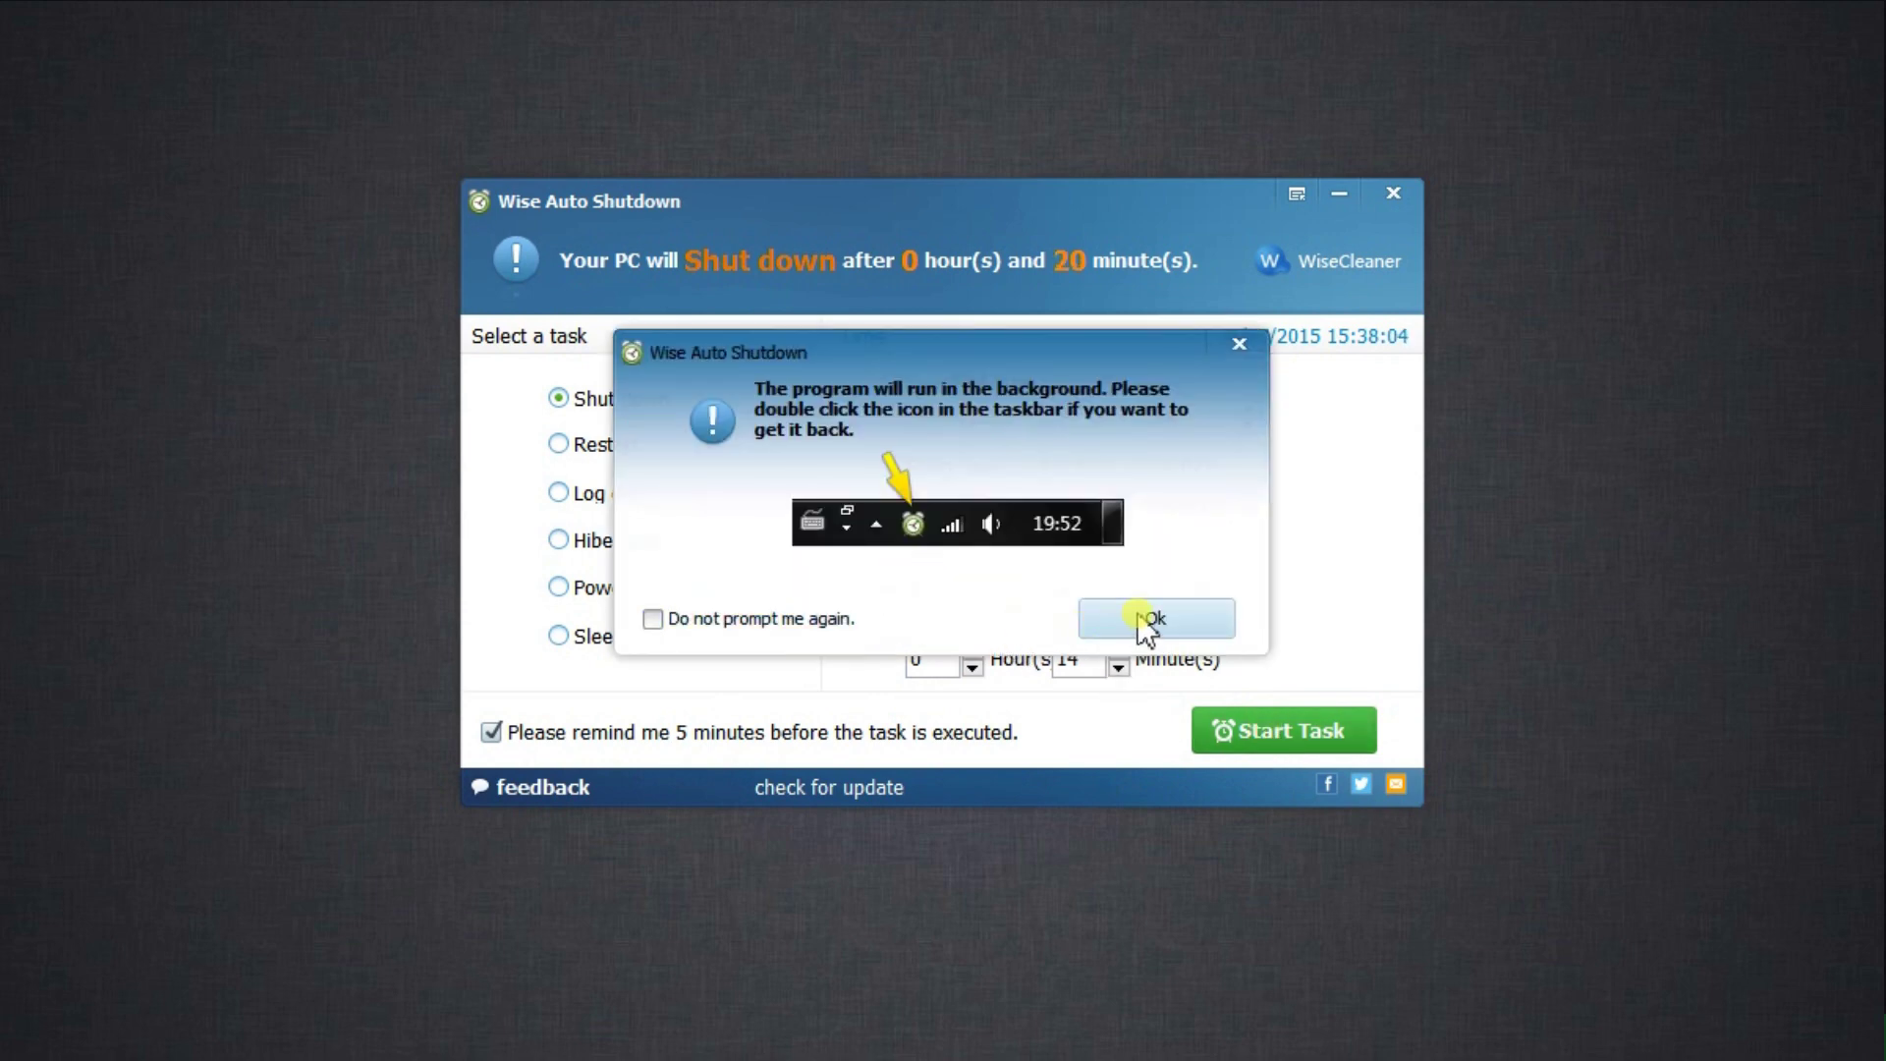
left_click(1146, 623)
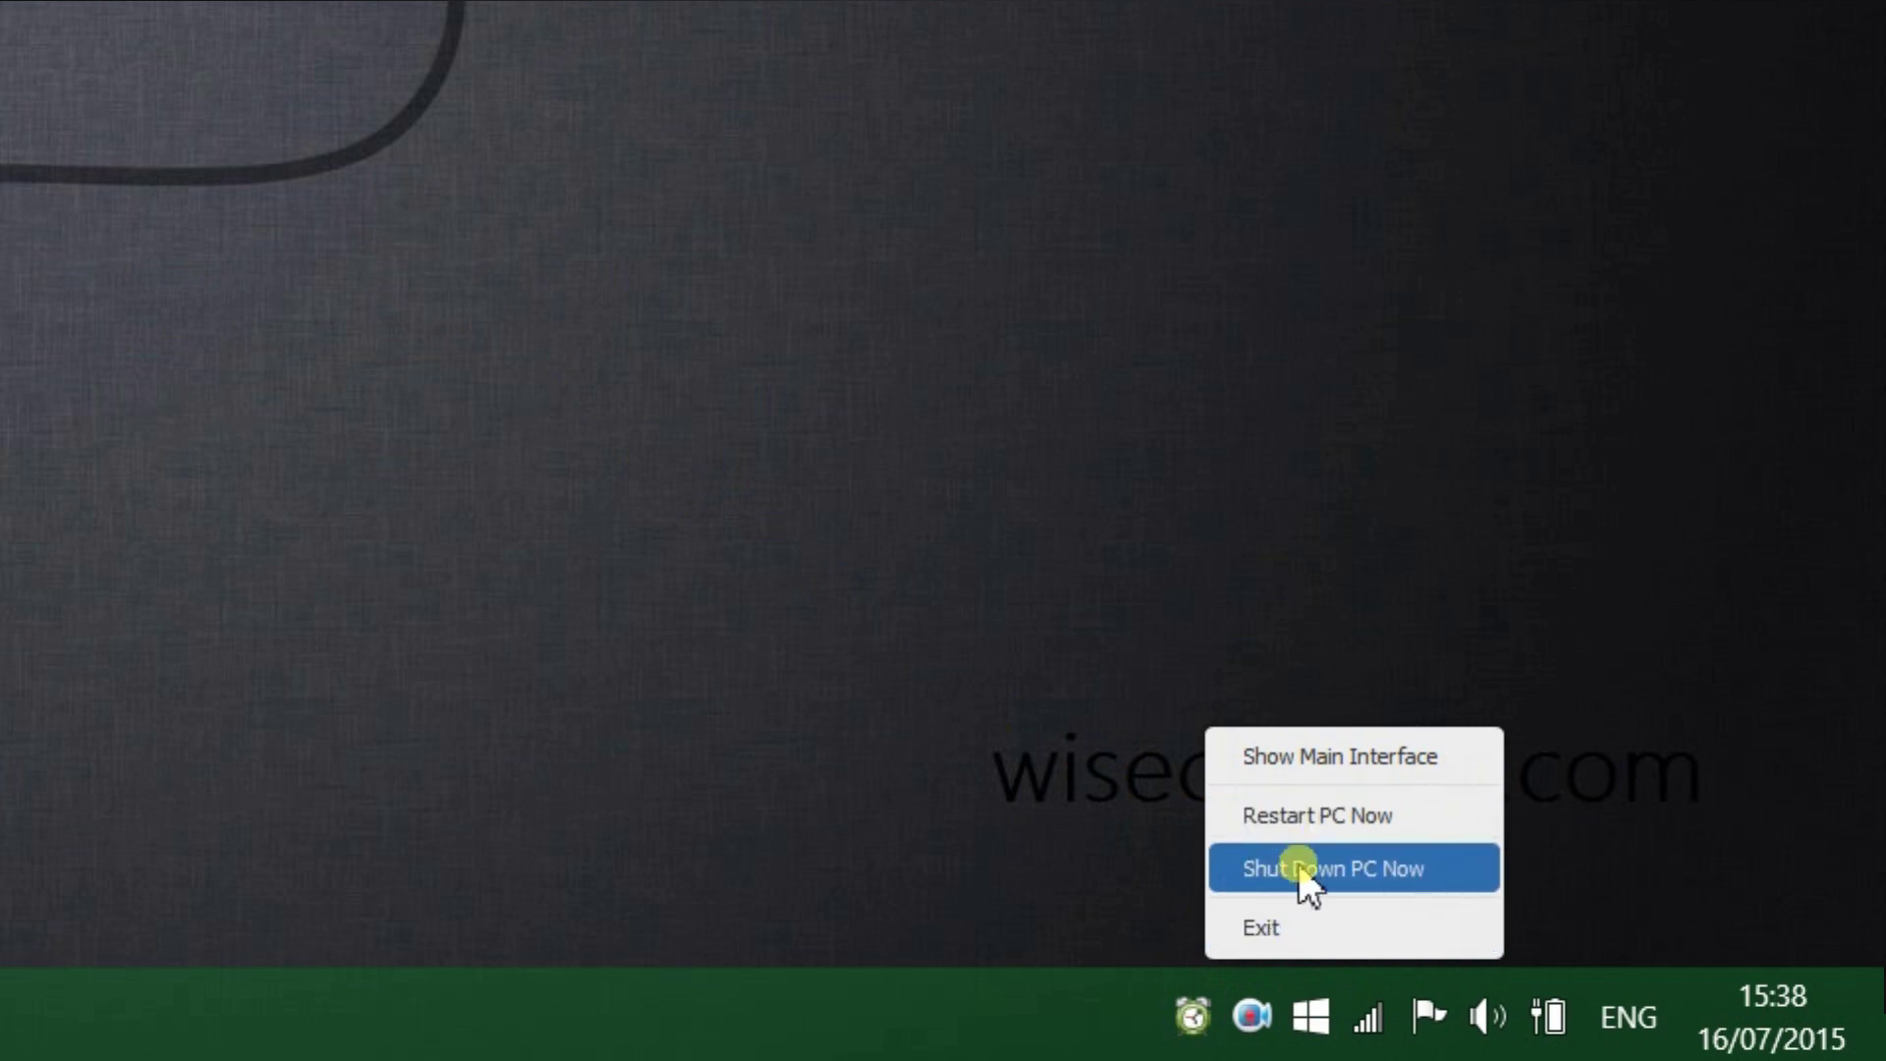
- Restore the window from the tray, cancel the 20-minute shutdown, and close the program
left_click(1312, 751)
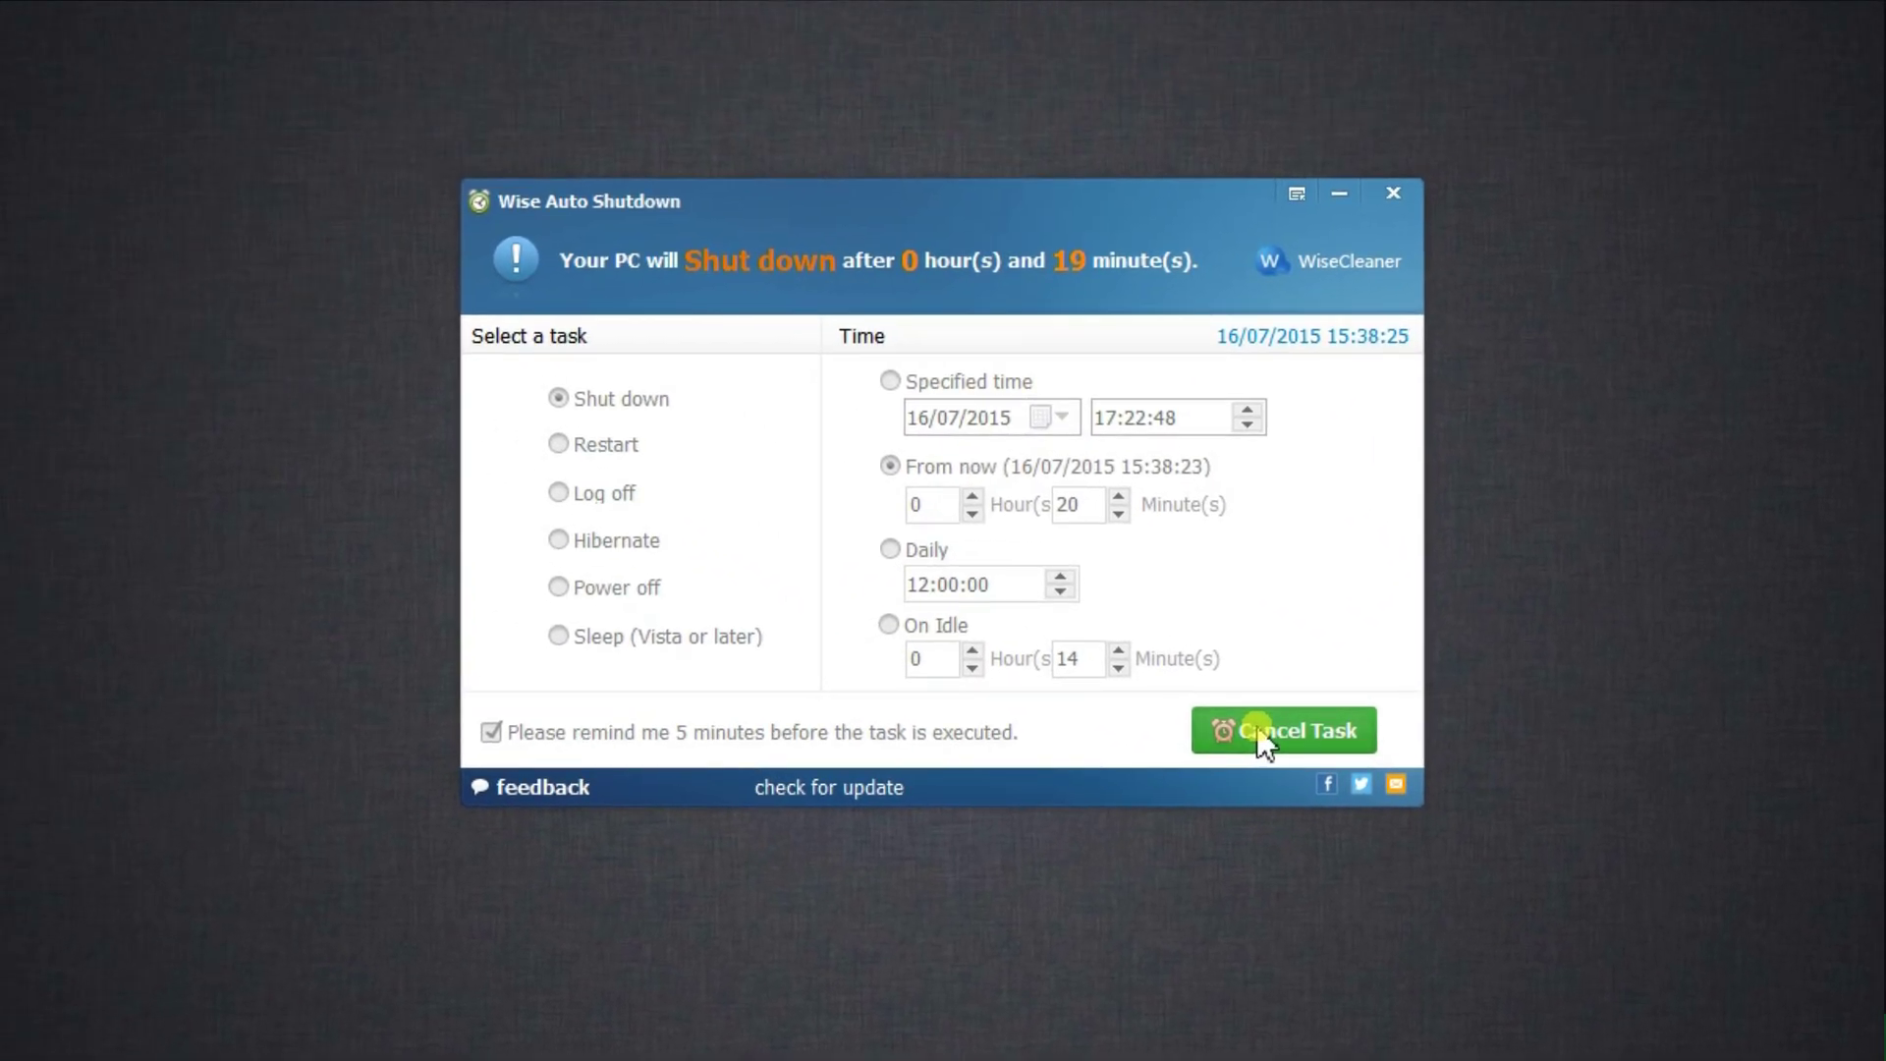
left_click(1264, 741)
left_click(856, 571)
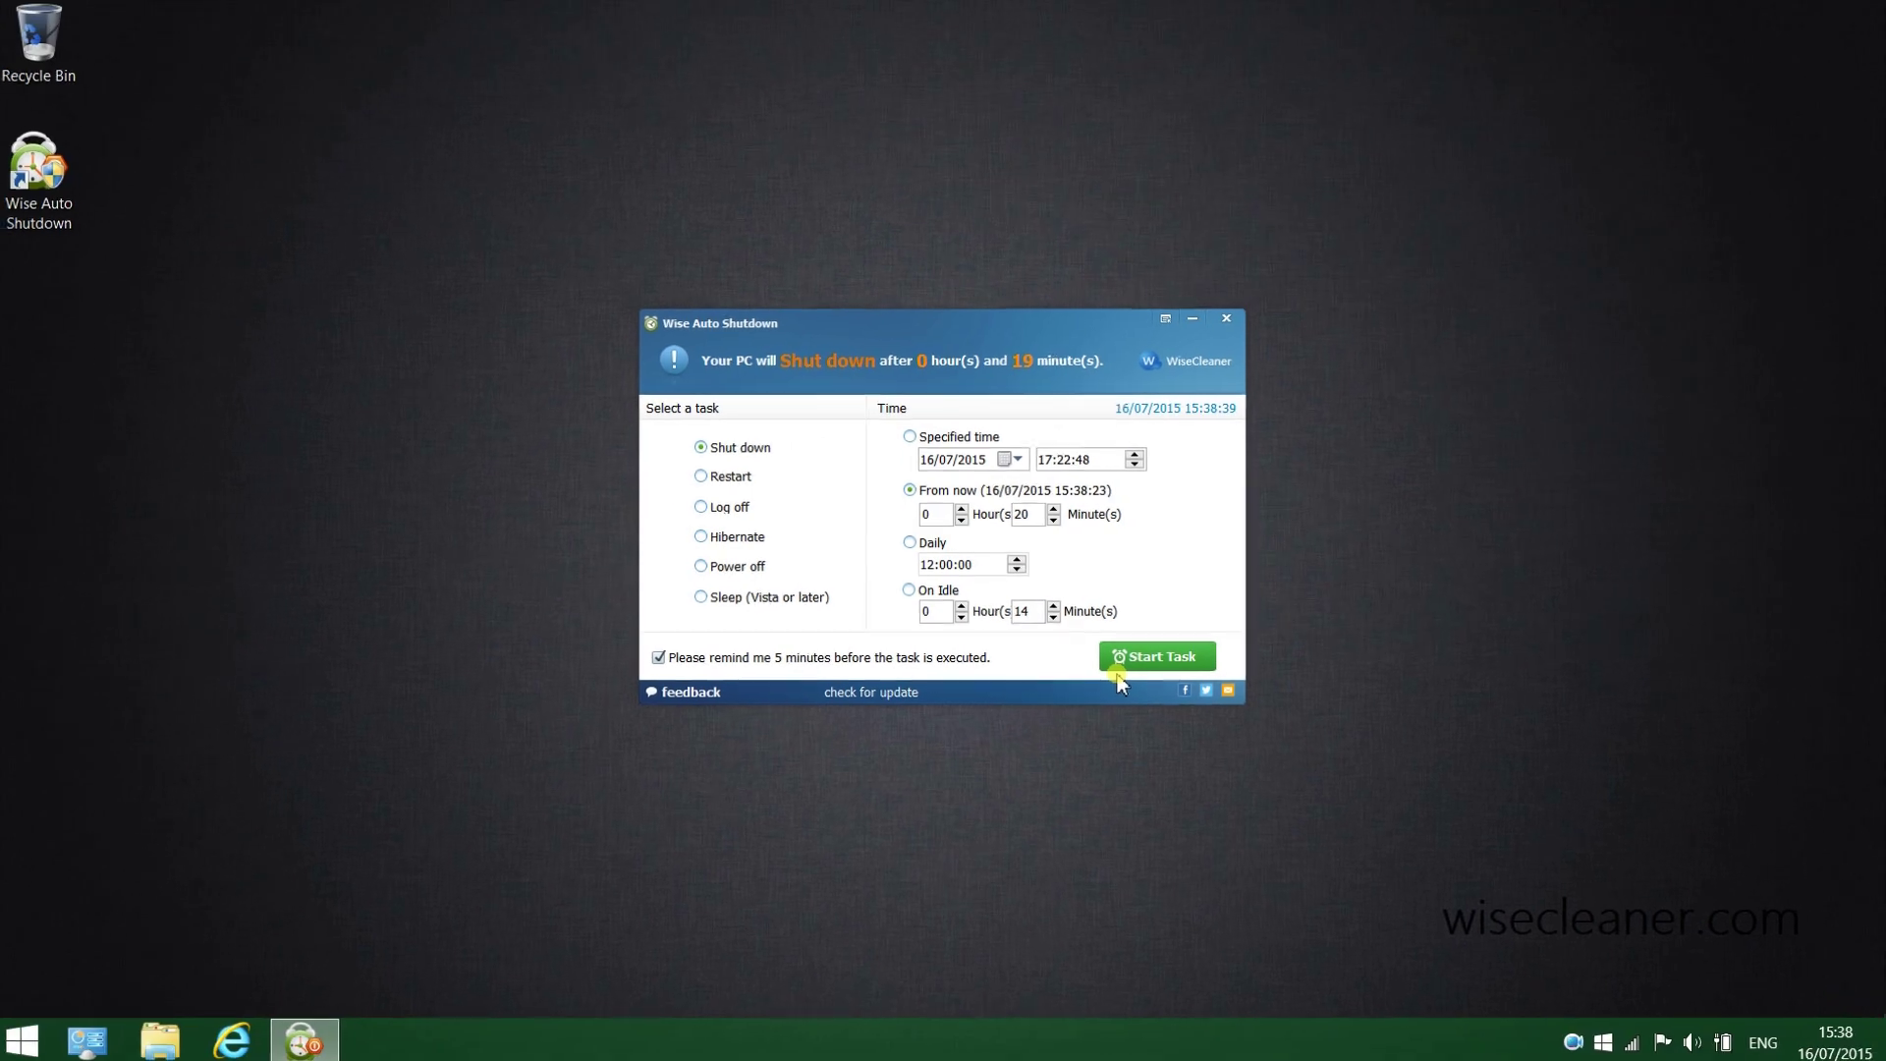
left_click(1225, 318)
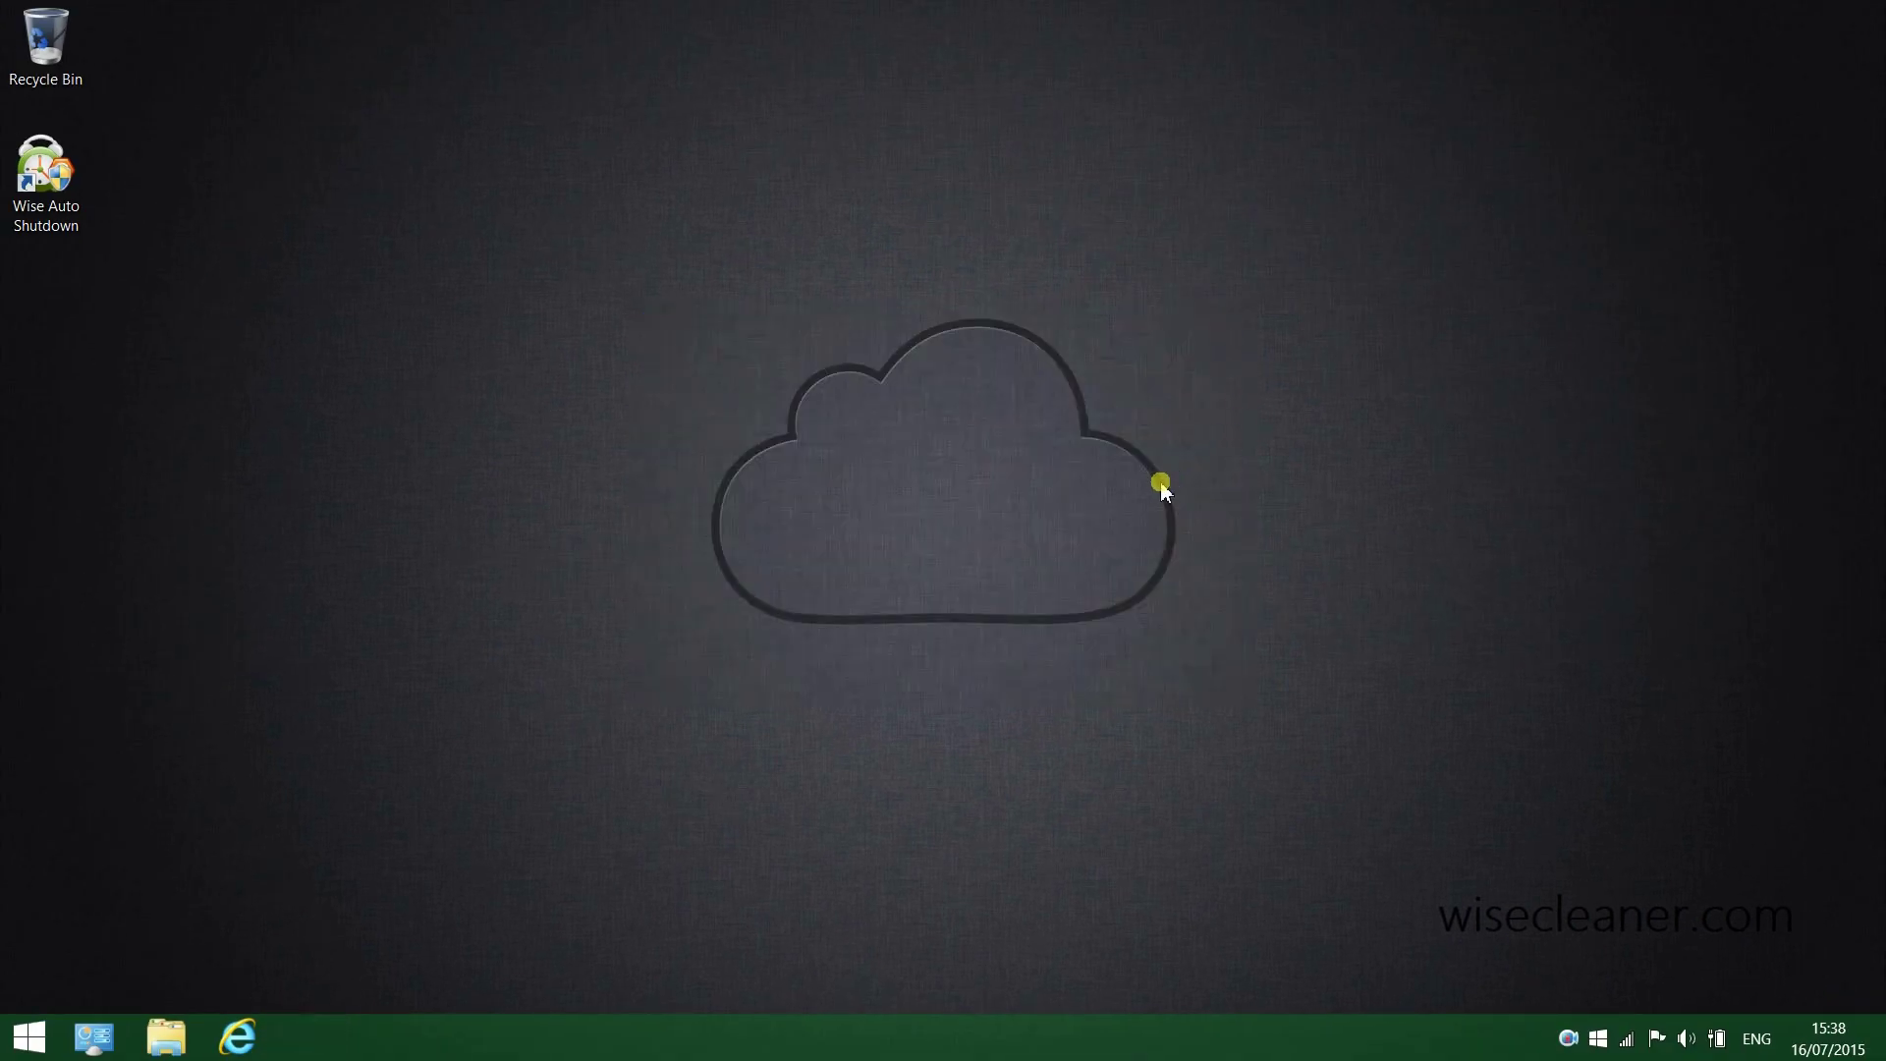